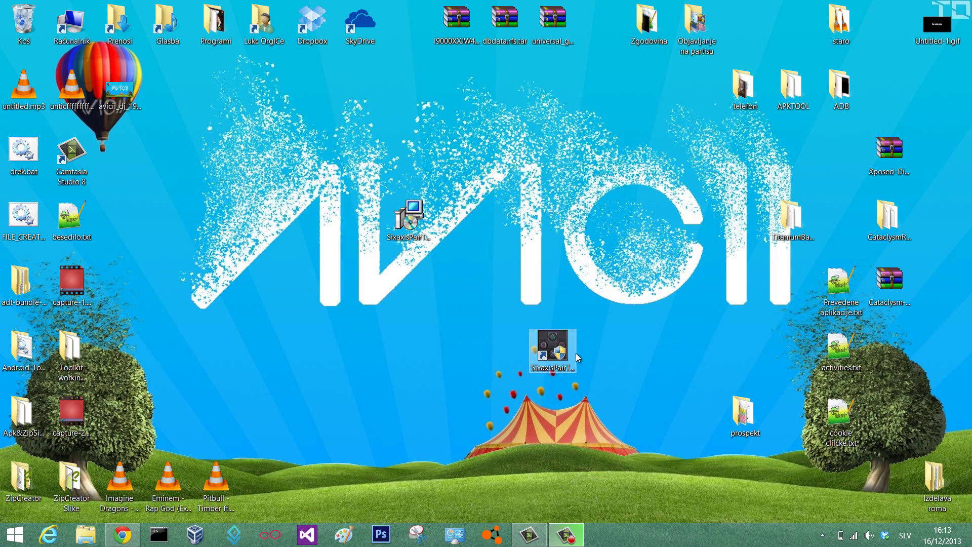
- Launch SixaxisPairTool from the desktop to display the controller's current master address
double_click(551, 347)
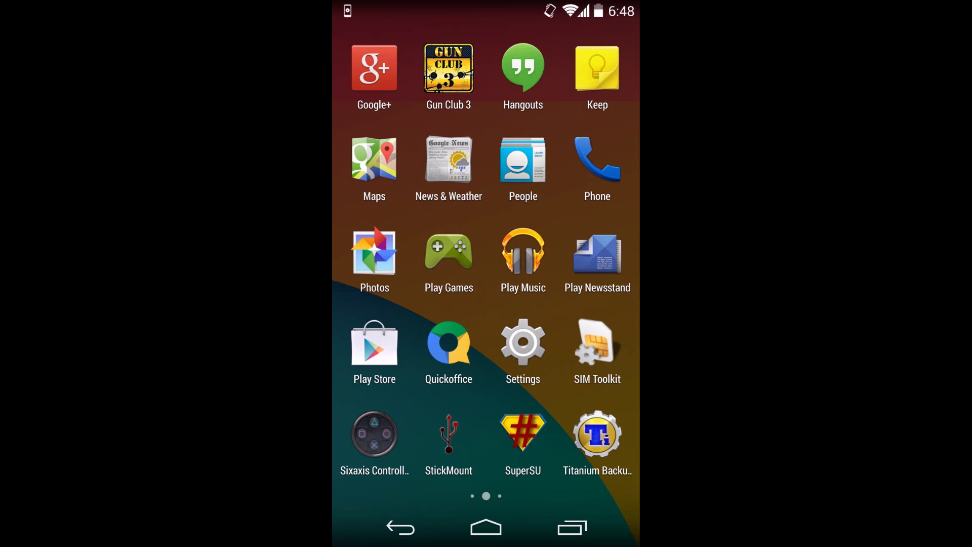
- Tick Sixaxis Controller as an enabled keyboard in Language & input, confirm, and return to the app
click(373, 434)
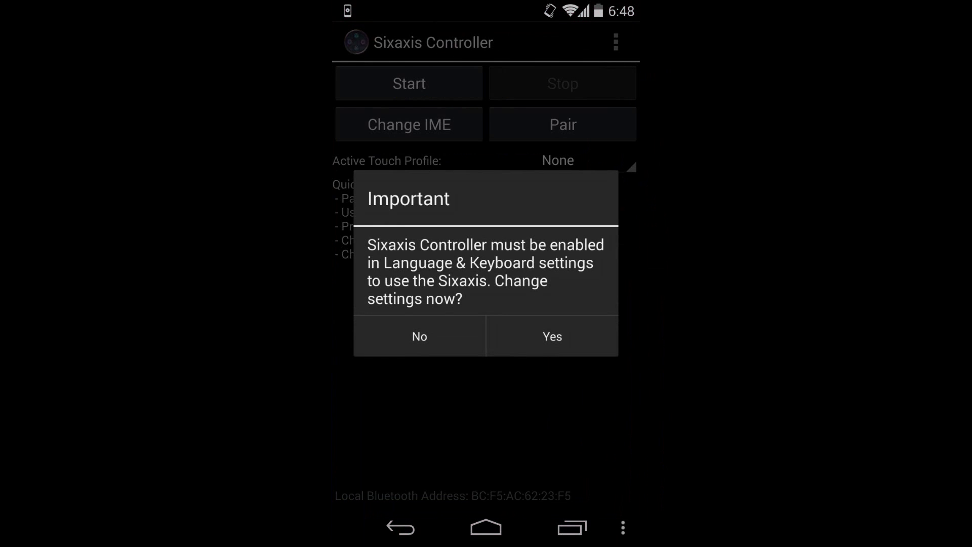
click(549, 337)
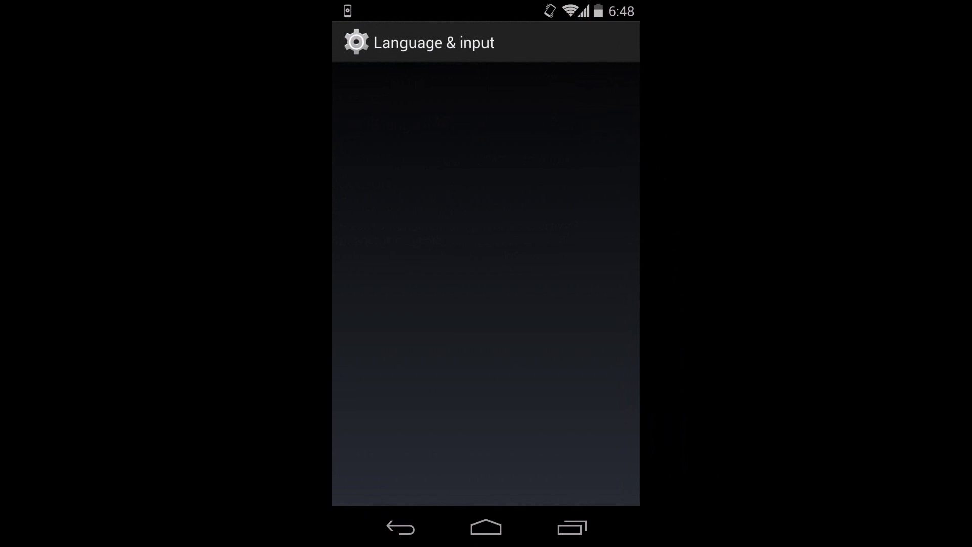
drag(530, 394, 540, 250)
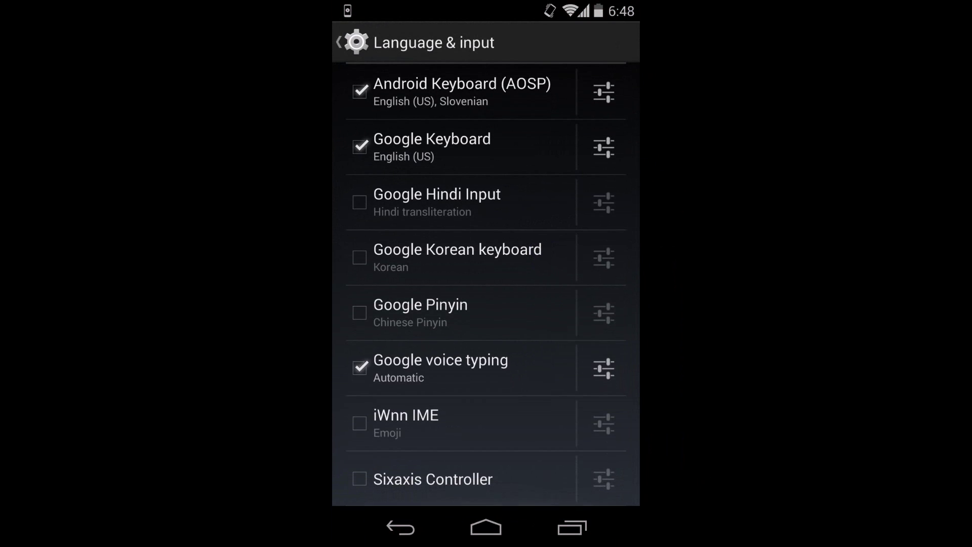
click(459, 479)
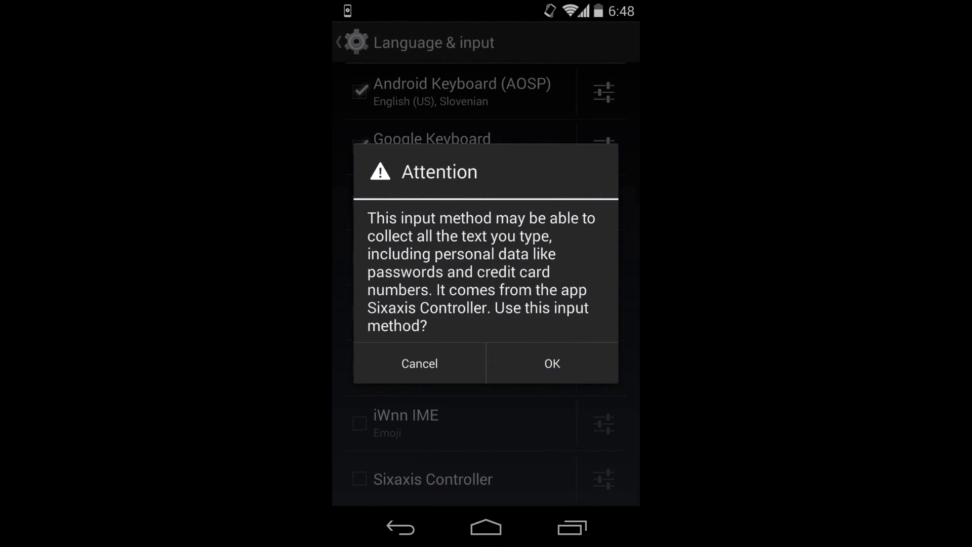
click(552, 363)
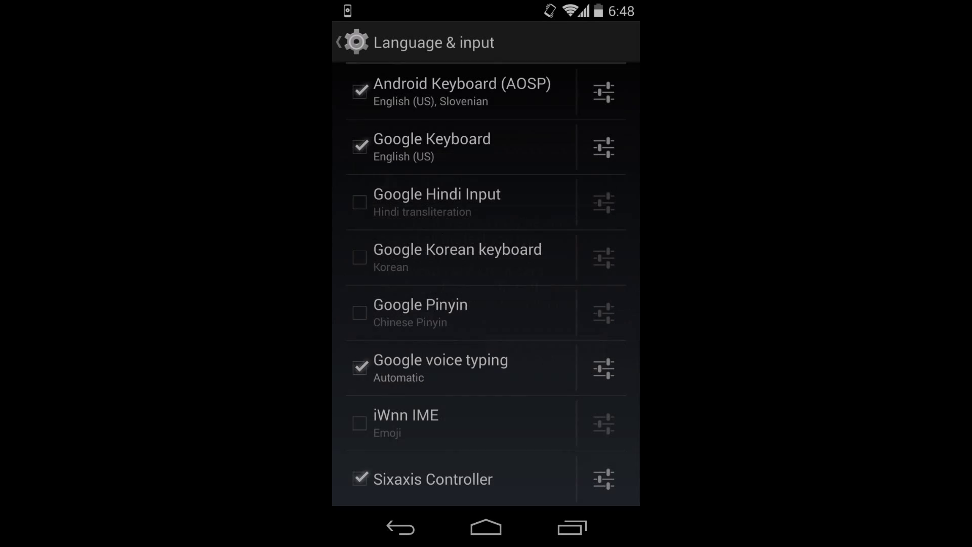
click(400, 527)
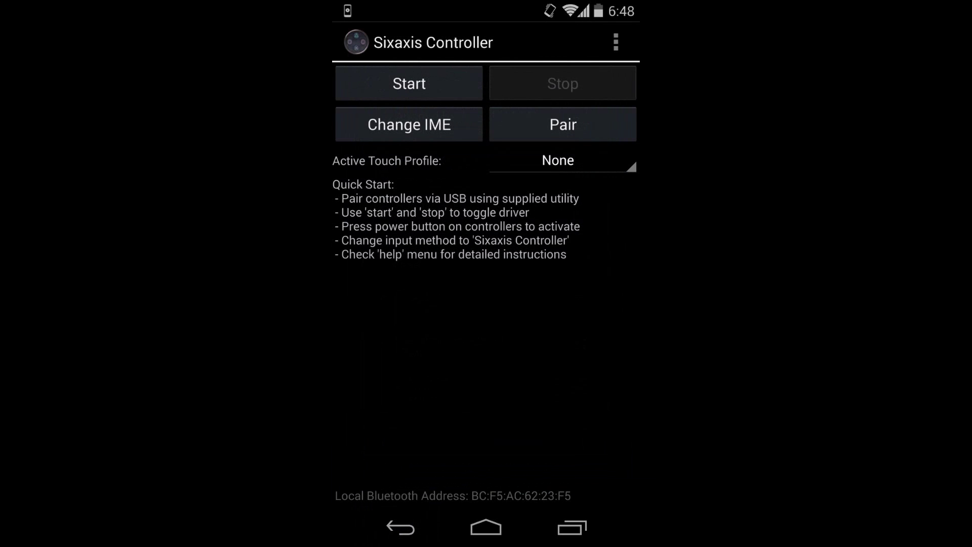
click(521, 493)
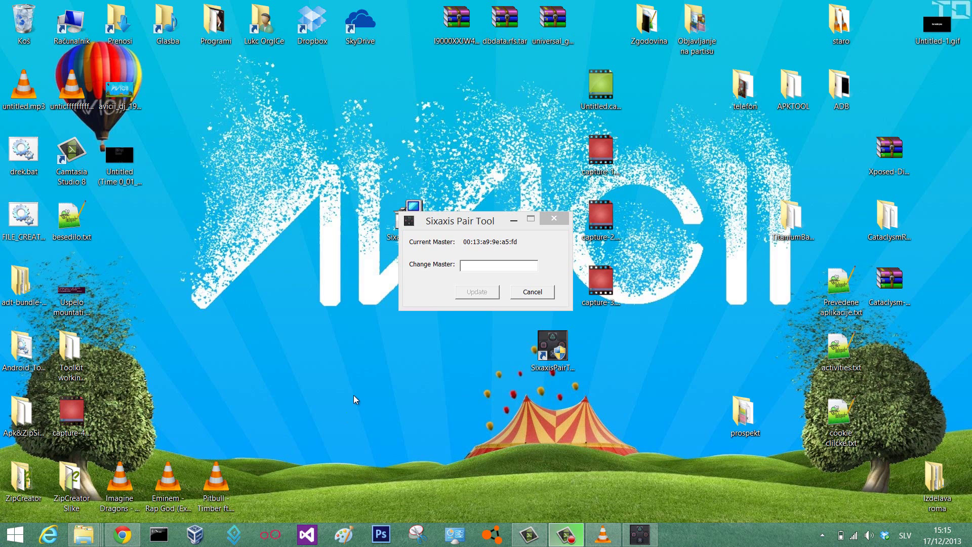
- Update the controller's master address to bc:f5:ac:62:23:f5 and confirm the change
click(480, 270)
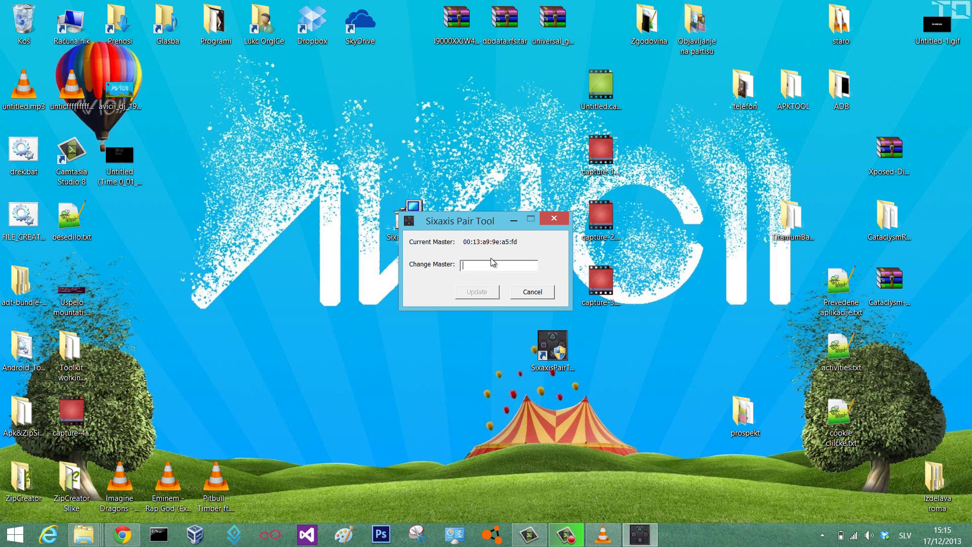
text(bc:f5:ac:62:)
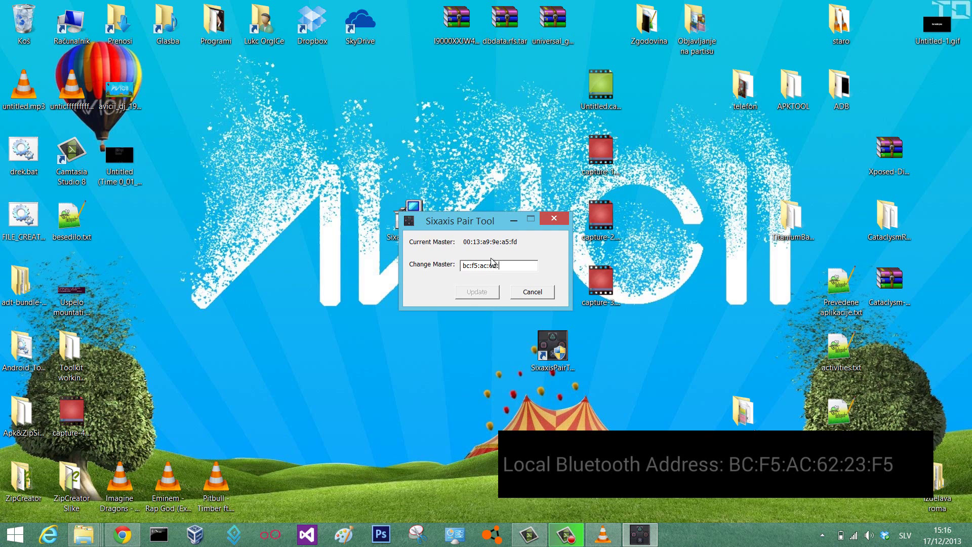
text(23:f)
text(5)
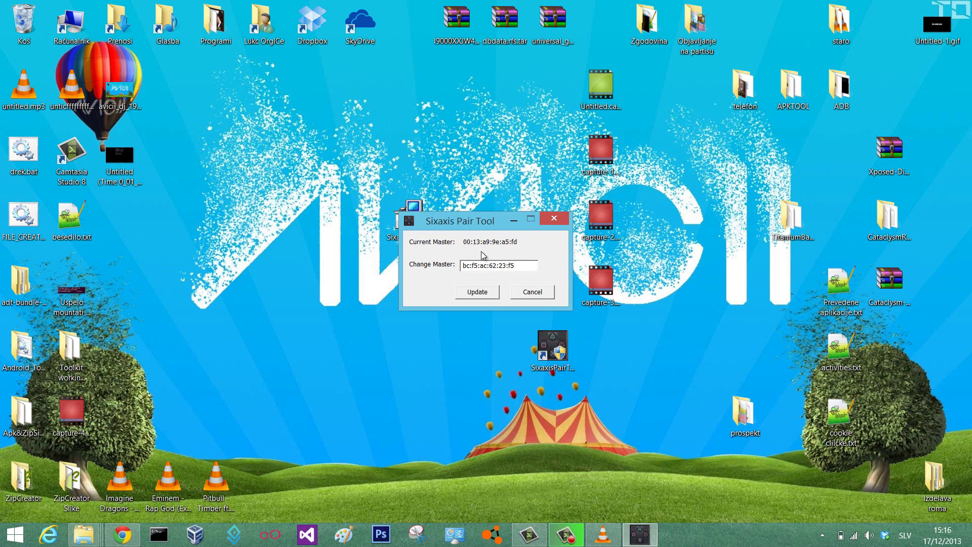
click(471, 295)
click(301, 439)
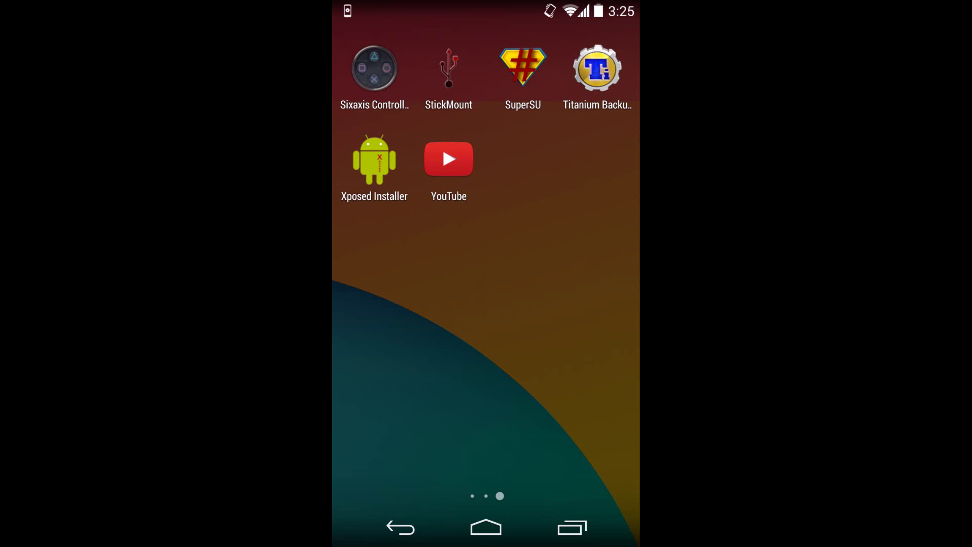
- Switch the active input method to Sixaxis Controller and start its driver listening for controllers
click(374, 68)
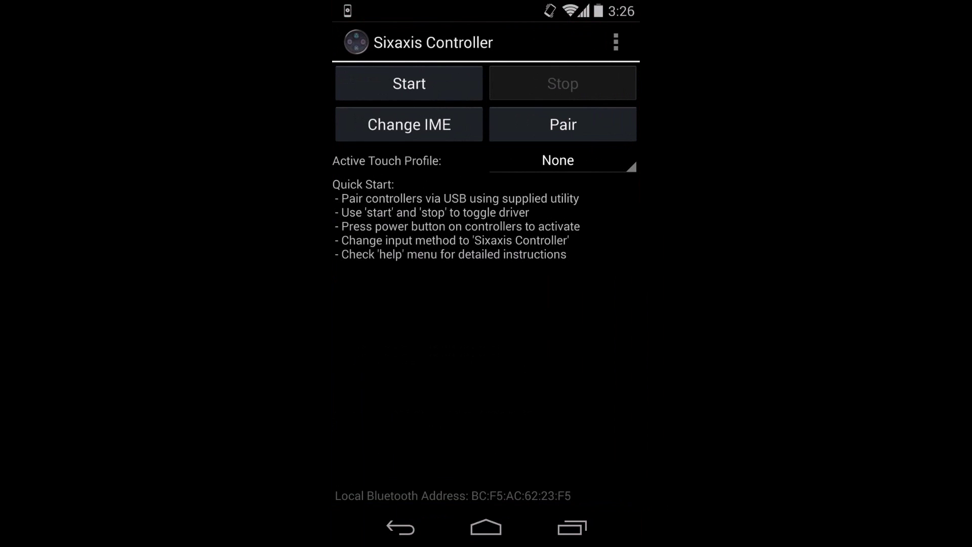
click(408, 124)
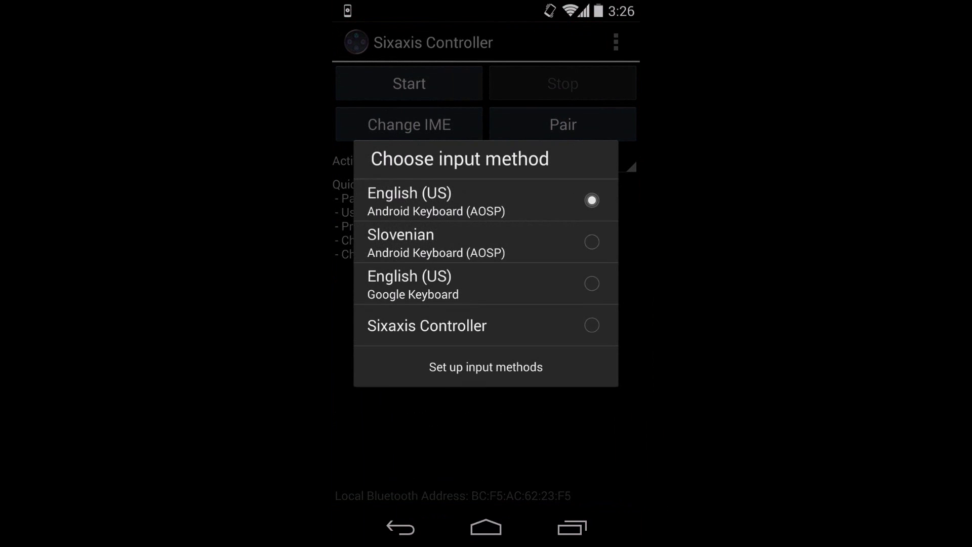
click(414, 328)
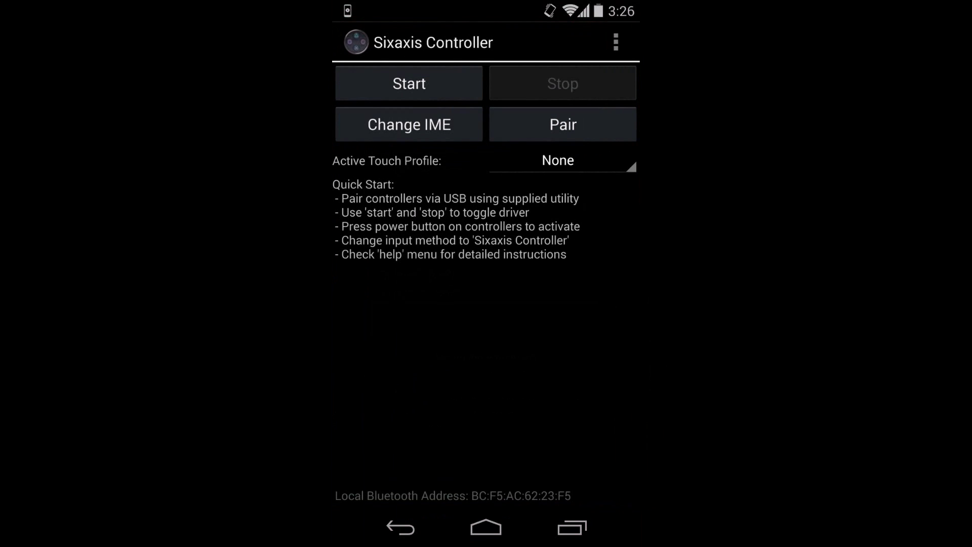
click(405, 79)
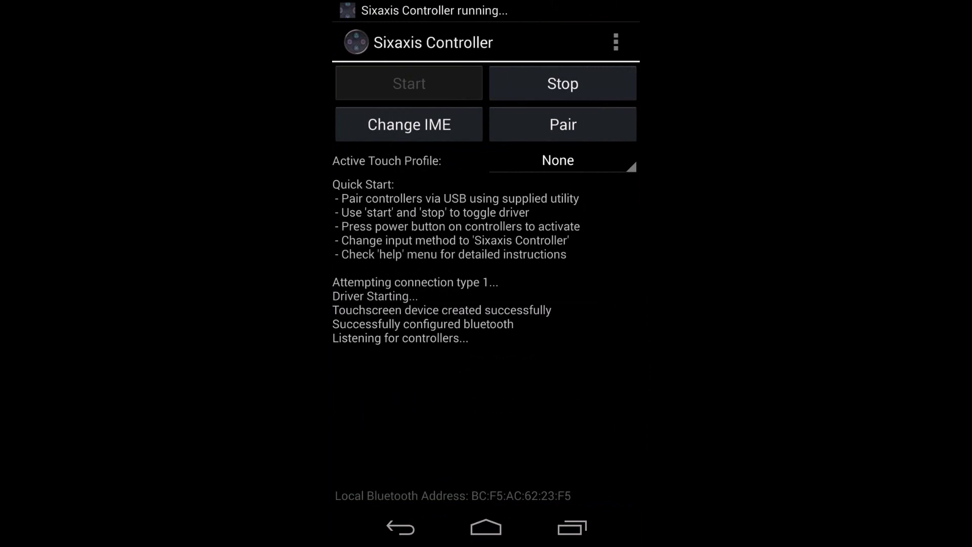